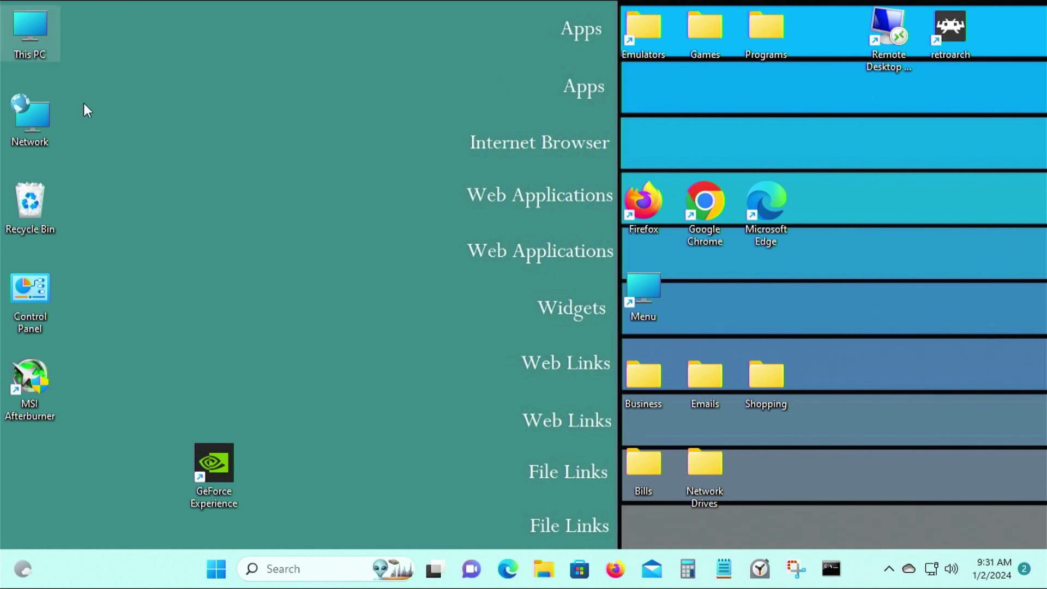
# Step: Look over the drives in This PC and the Emulators folder, then open the desktop Programs folder
pyautogui.doubleClick(32, 53)
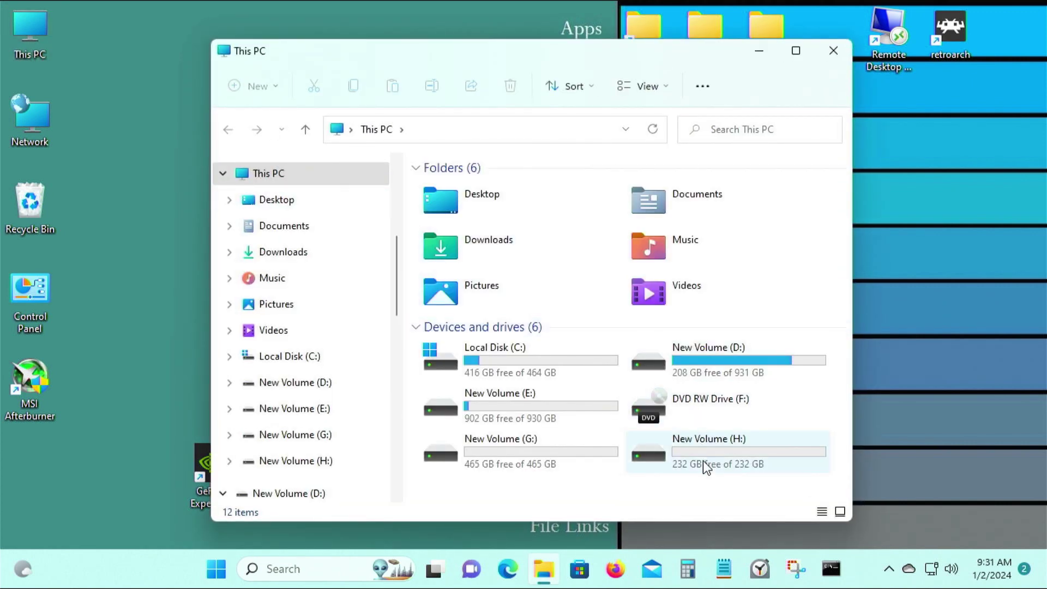
pyautogui.click(833, 54)
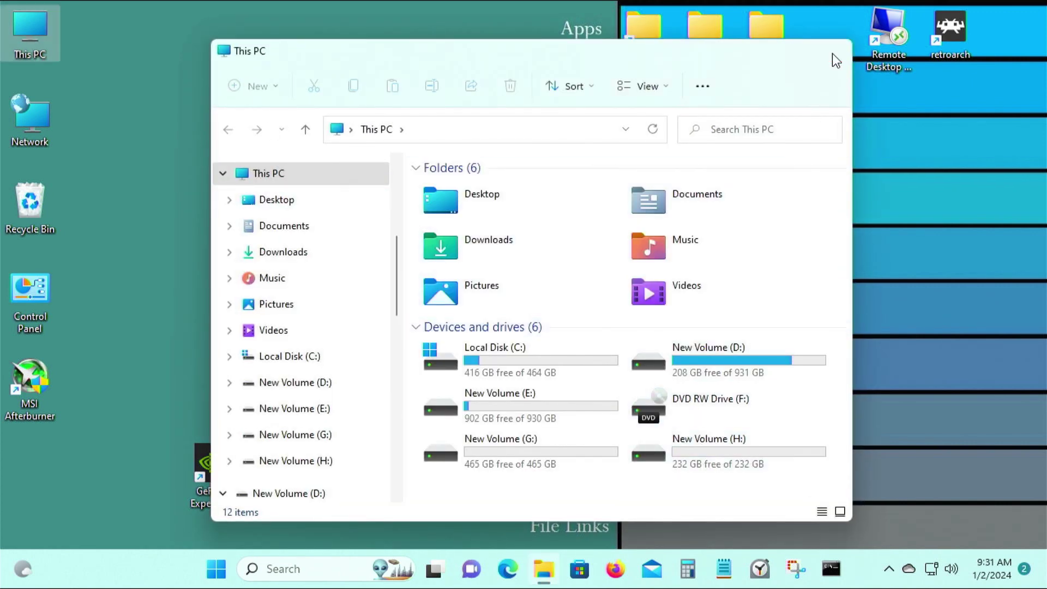
pyautogui.doubleClick(641, 38)
pyautogui.click(821, 51)
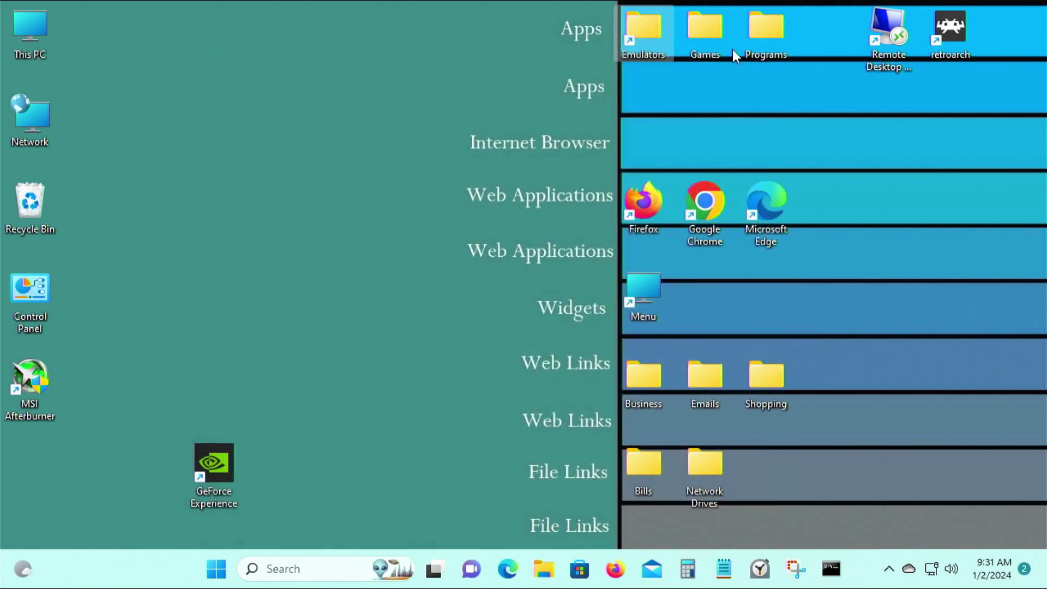
pyautogui.doubleClick(759, 51)
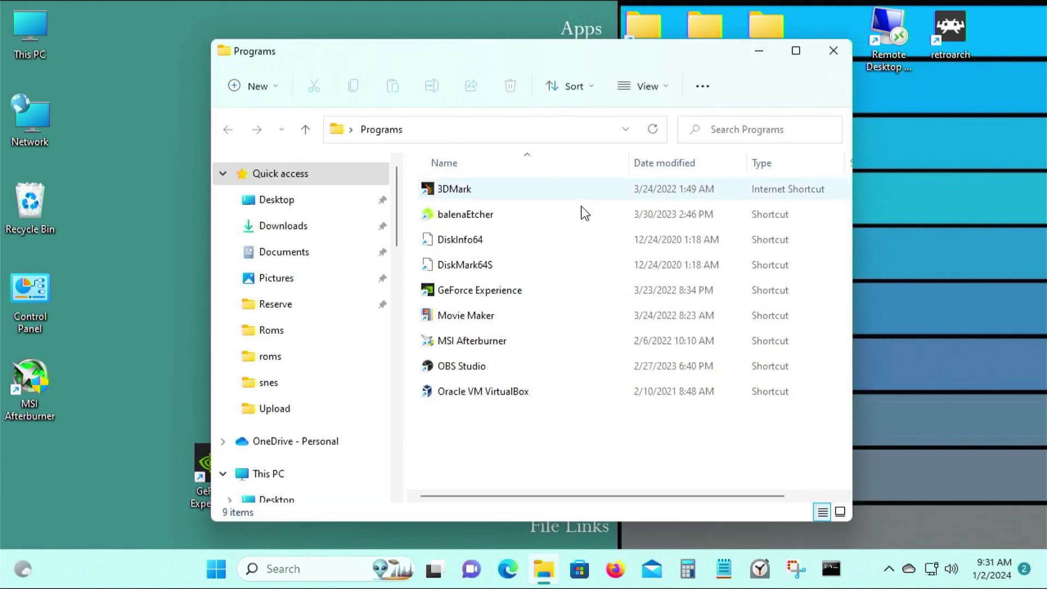
# Step: Run CrystalDiskInfo as administrator, centre its window and view drive H: (ST3250318AS, Good, 21 °C)
pyautogui.doubleClick(577, 242)
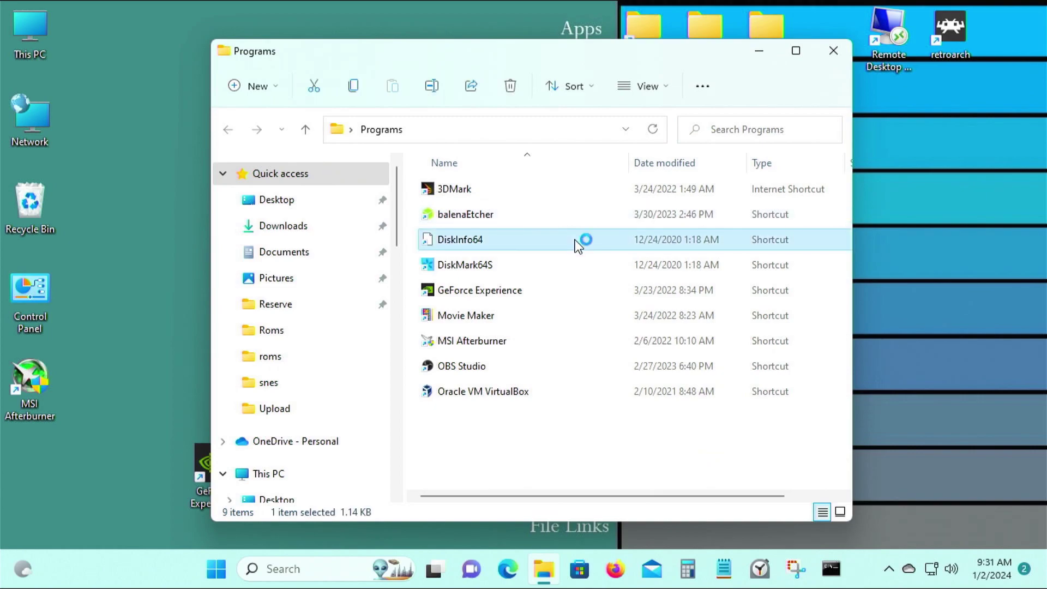
pyautogui.click(485, 417)
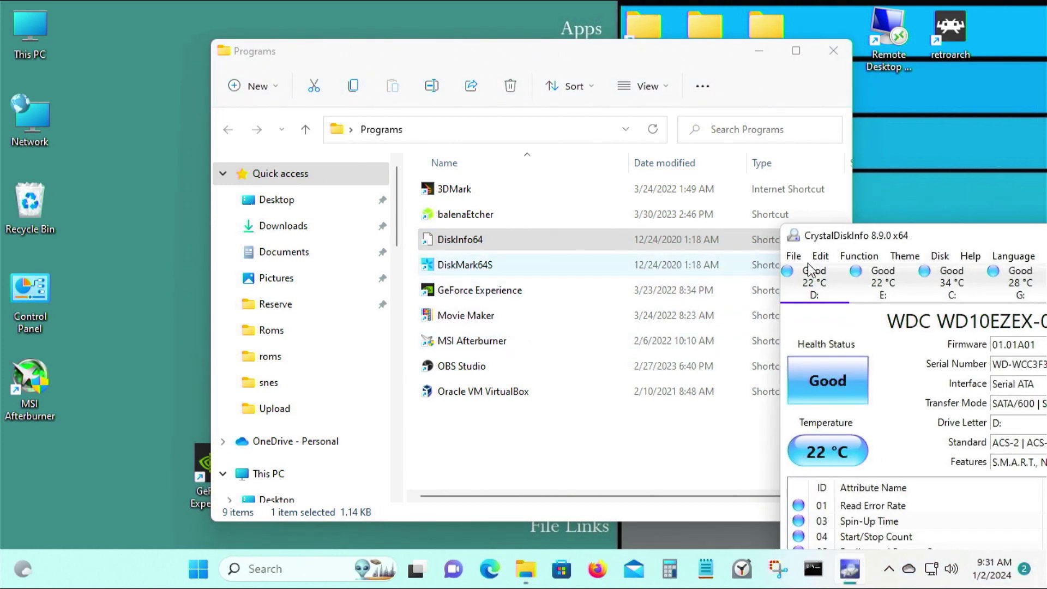
pyautogui.moveTo(918, 248); pyautogui.dragTo(423, 155)
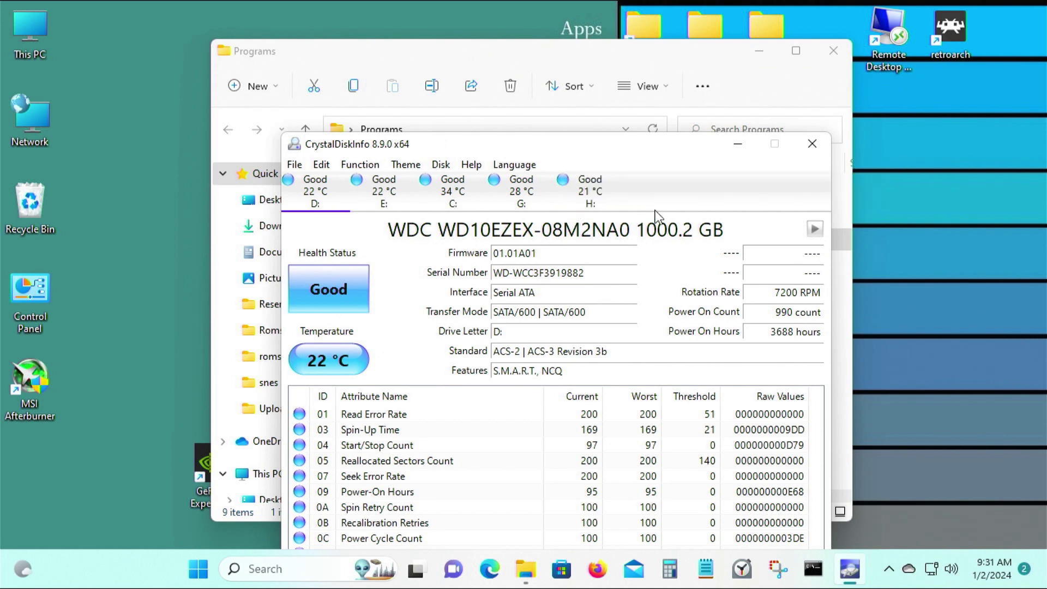
pyautogui.click(599, 185)
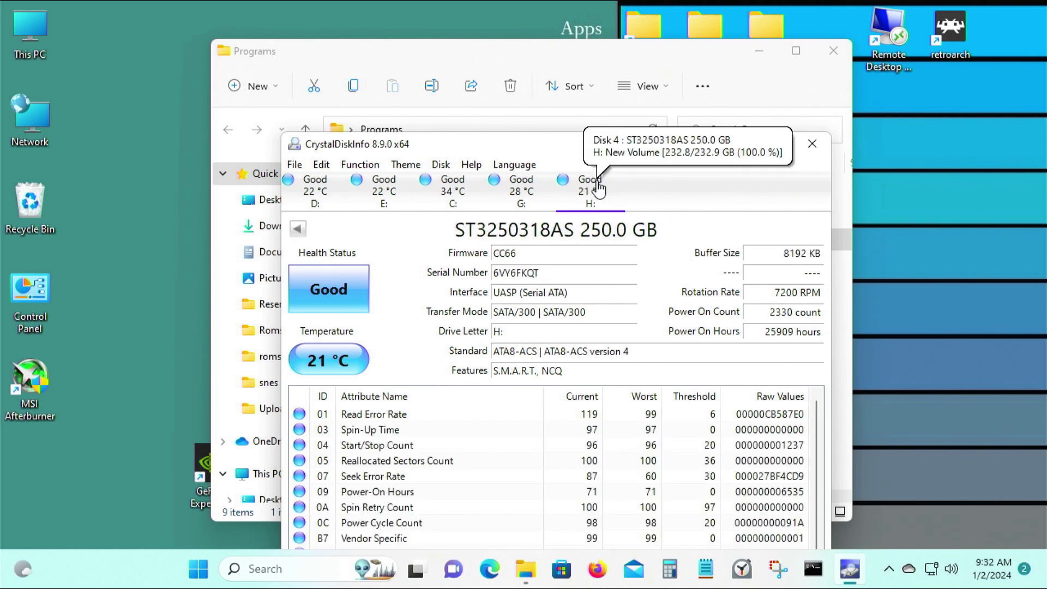
pyautogui.moveTo(580, 151); pyautogui.dragTo(542, 116)
# Step: Close CrystalDiskInfo and start DiskMark64S, cancelling the first security warning
pyautogui.click(772, 112)
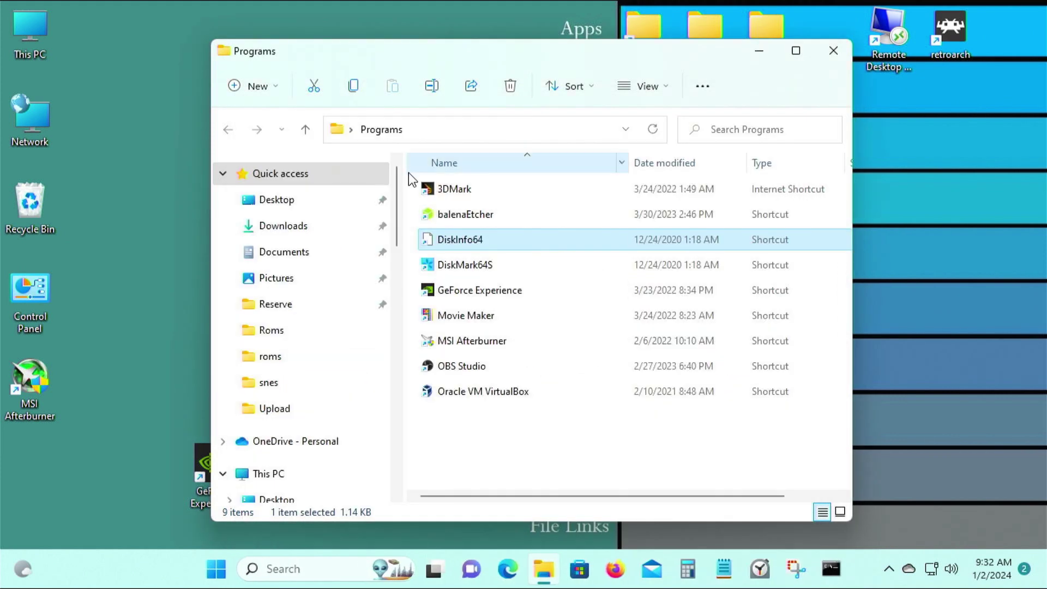
pyautogui.click(486, 270)
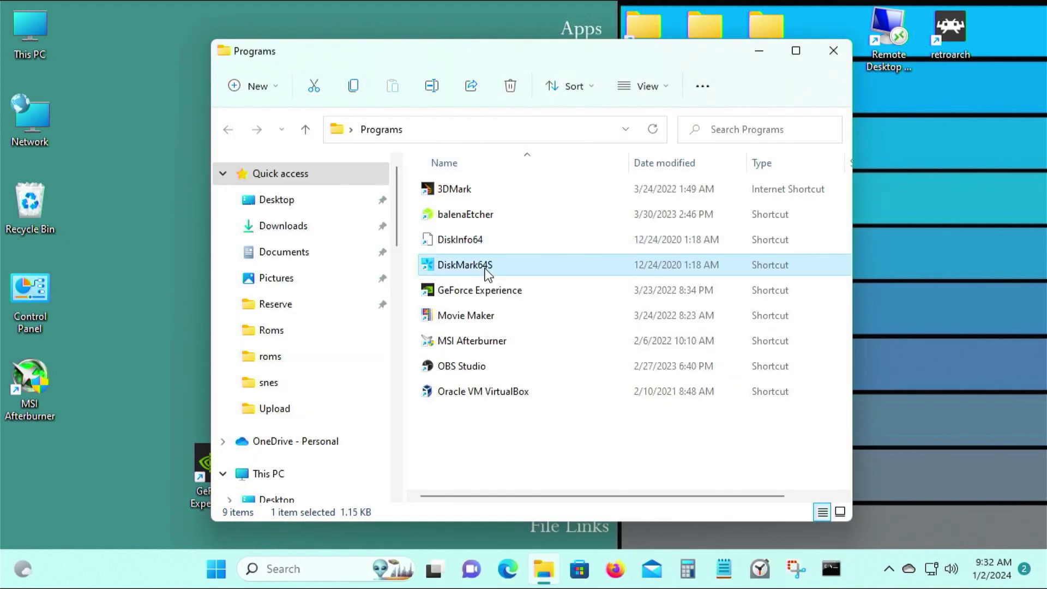
pyautogui.doubleClick(487, 273)
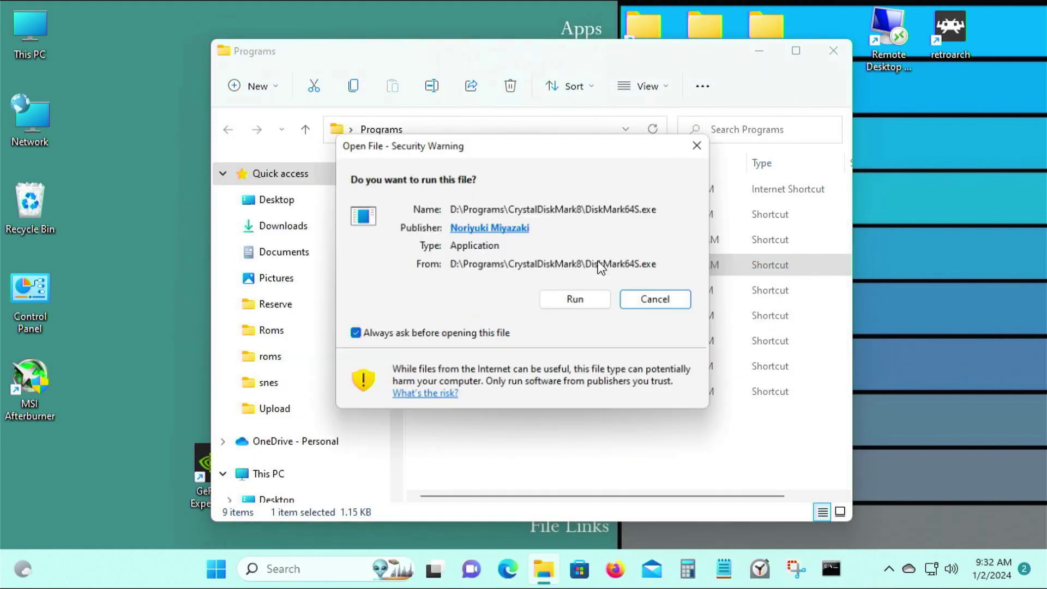
pyautogui.click(646, 303)
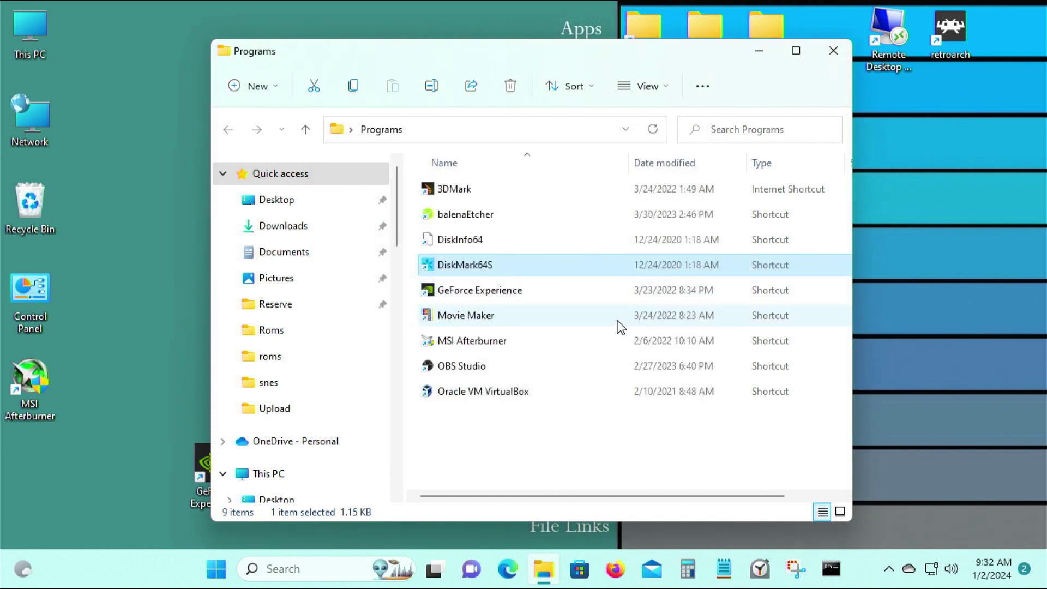
# Step: Relaunch CrystalDiskMark with administrator rights and select drive H: (0/233GiB) as the target
pyautogui.doubleClick(534, 265)
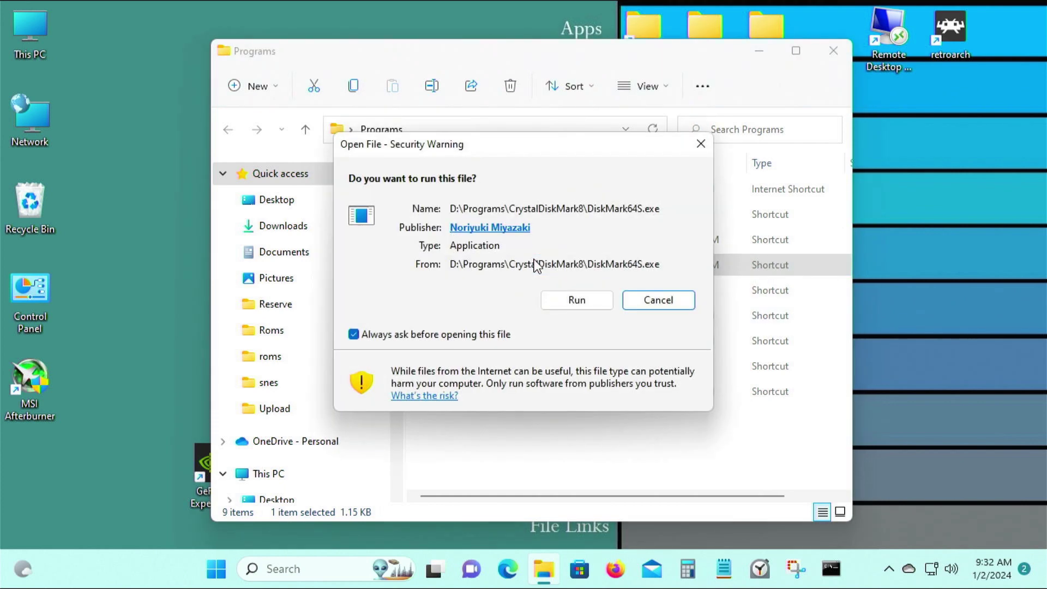
pyautogui.click(571, 300)
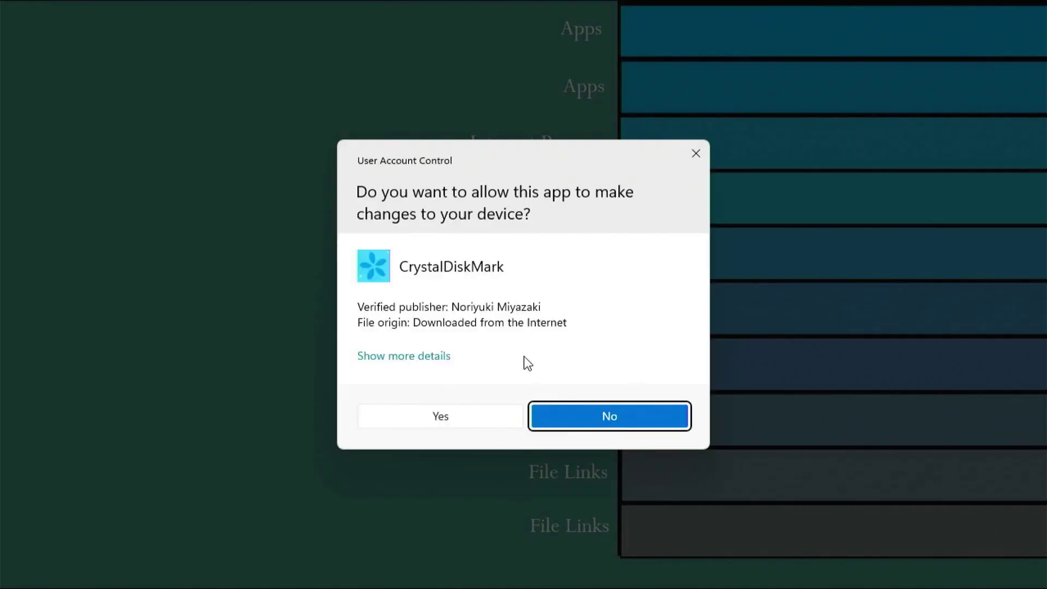
pyautogui.click(461, 420)
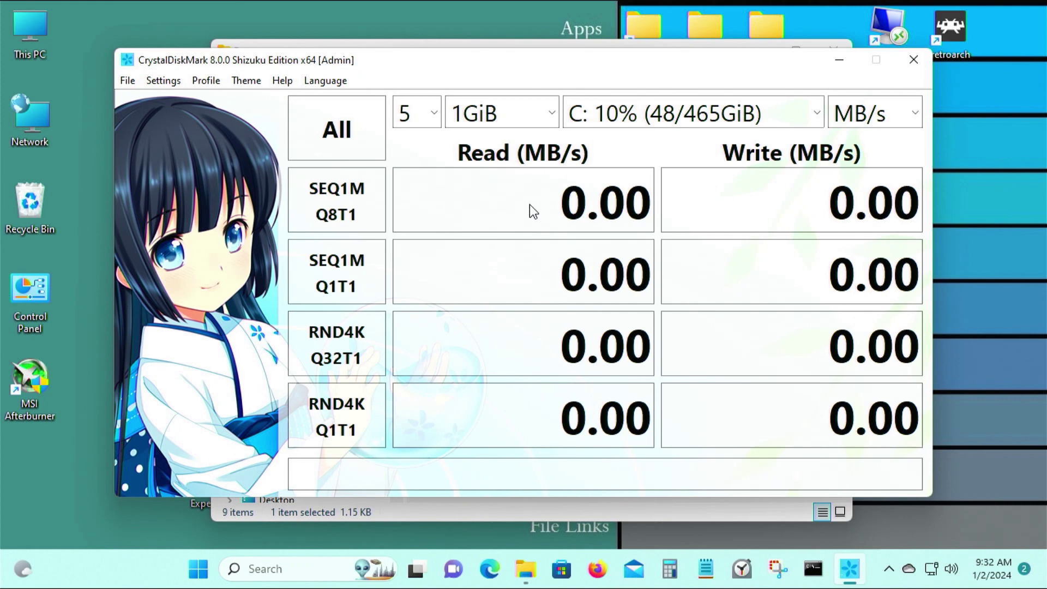
pyautogui.click(790, 119)
pyautogui.click(698, 271)
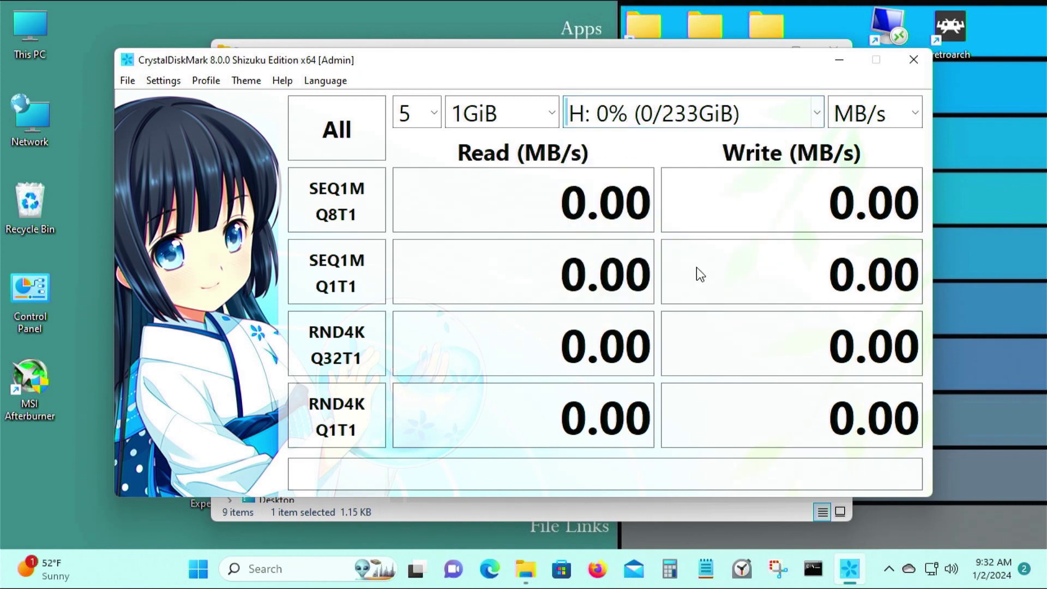
# Step: Run the SEQ1M Q8T1 test on H:, getting 134.40 MB/s read and 130.09 MB/s write
pyautogui.click(355, 207)
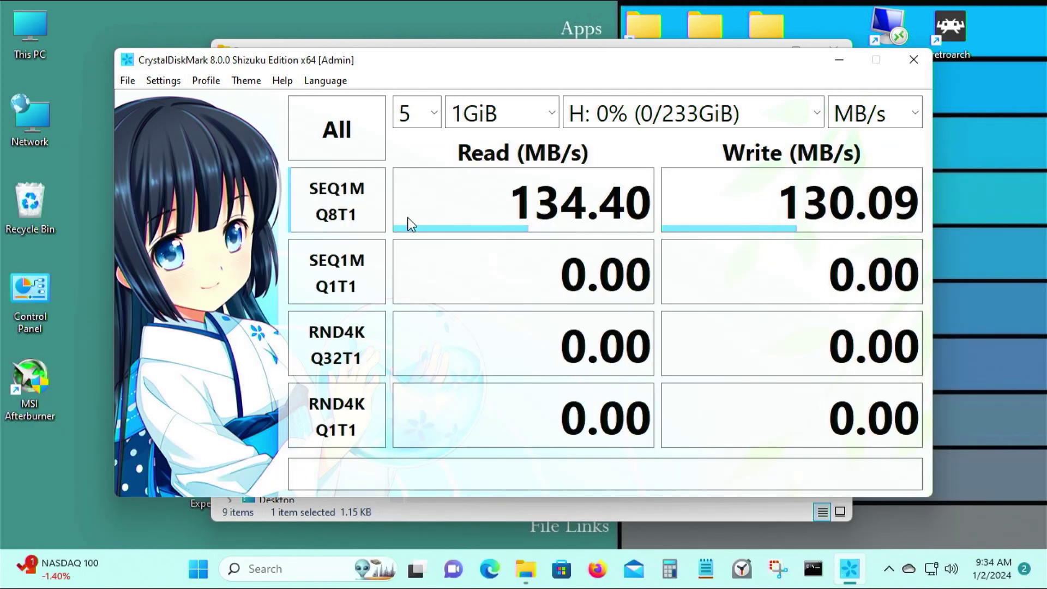
# Step: Close the CrystalDiskMark window and the Programs folder window
pyautogui.click(902, 69)
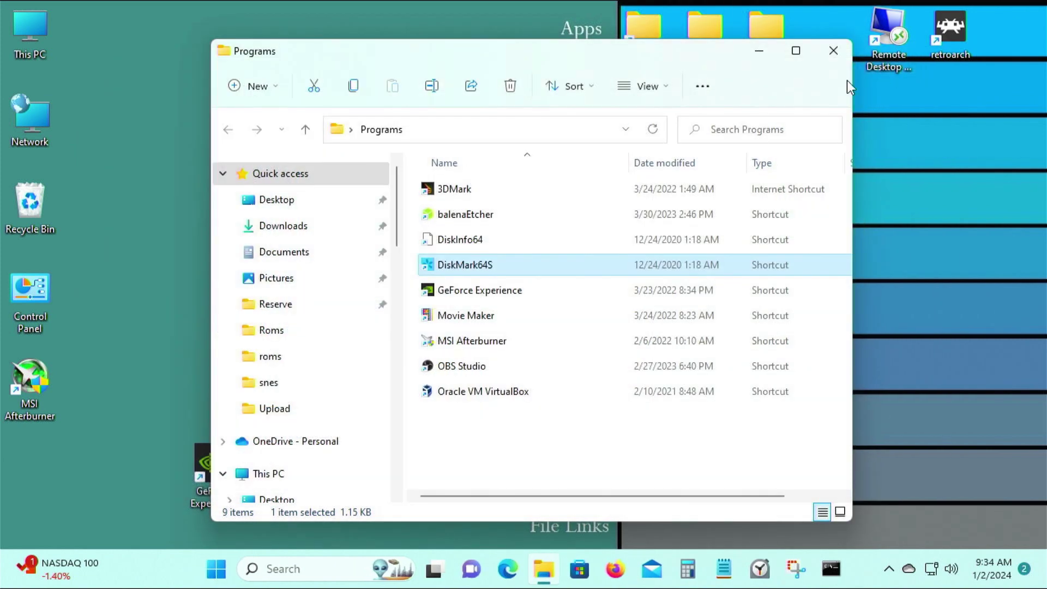
pyautogui.click(831, 53)
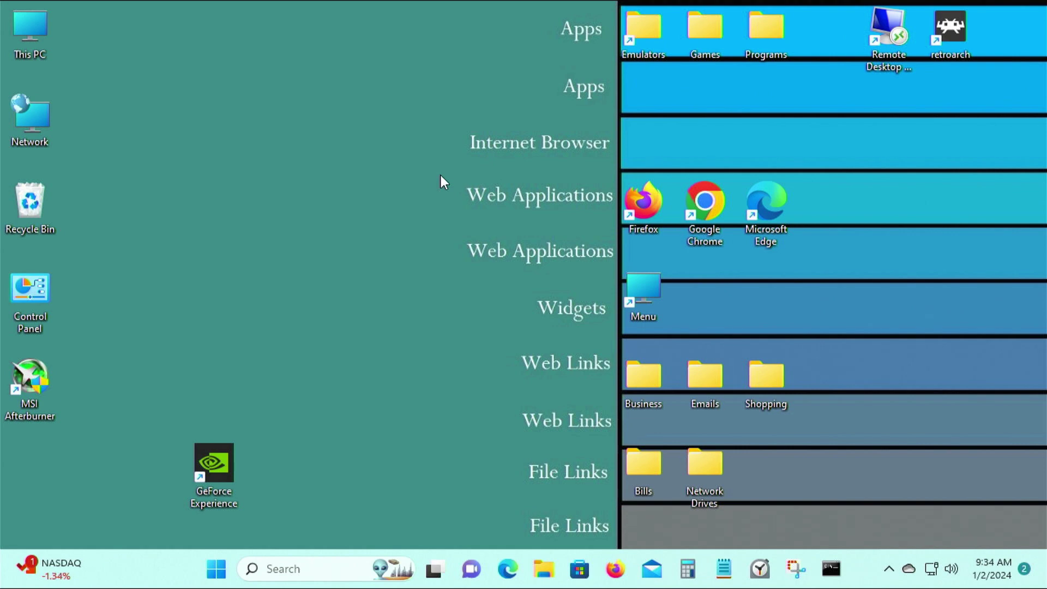
# Step: Eject the JMicron drive (New Volume H:) via Safely Remove Hardware in the tray and close the confirmation
pyautogui.click(889, 571)
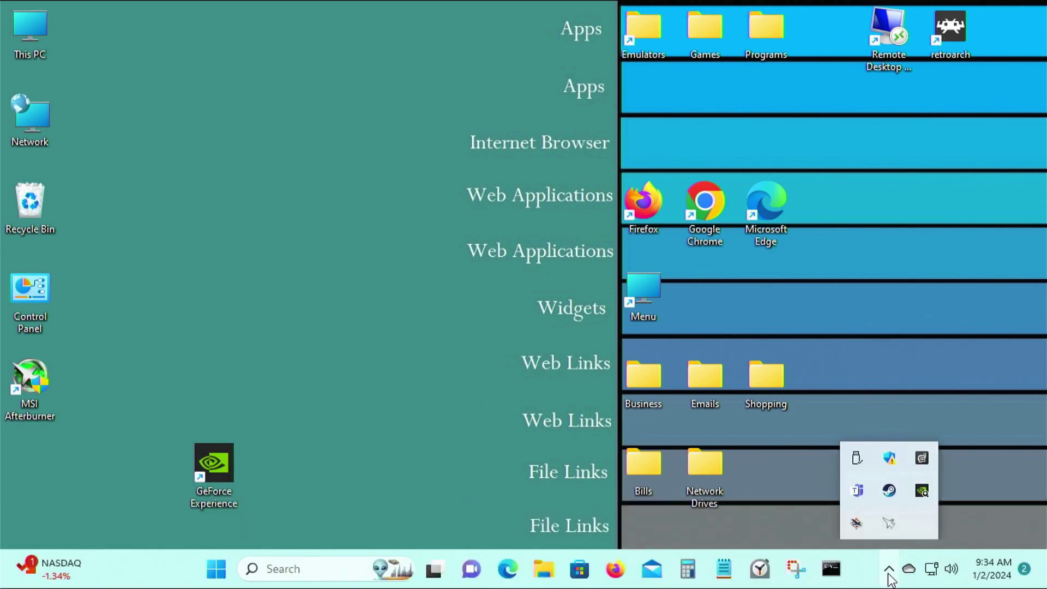
pyautogui.click(857, 460)
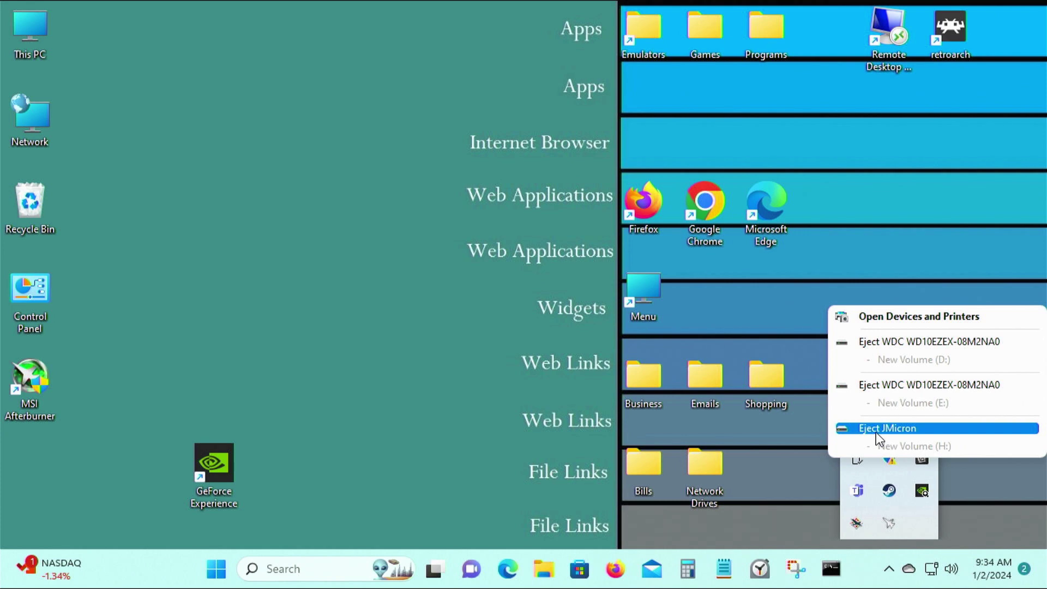
pyautogui.click(876, 430)
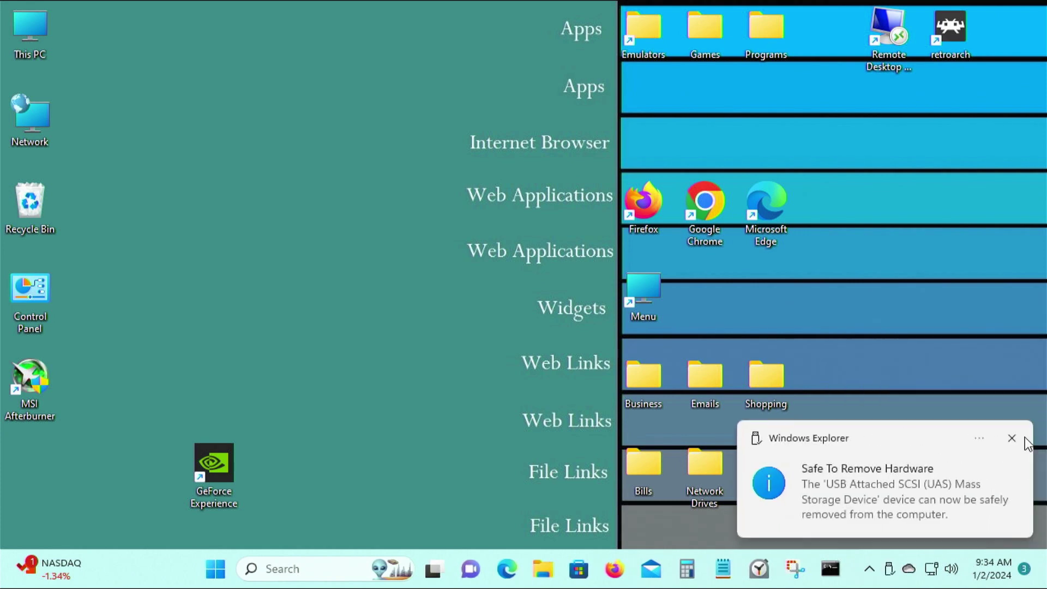
pyautogui.click(1012, 438)
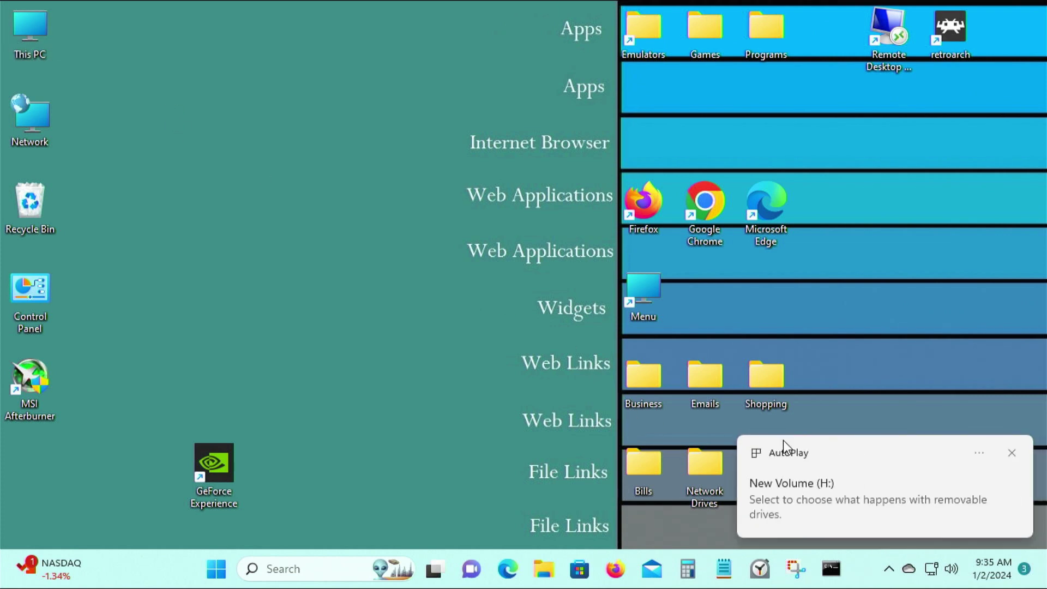
# Step: Verify This PC lists New Volume (H:), dismiss AutoPlay, then start DiskInfo64 from Programs
pyautogui.doubleClick(37, 44)
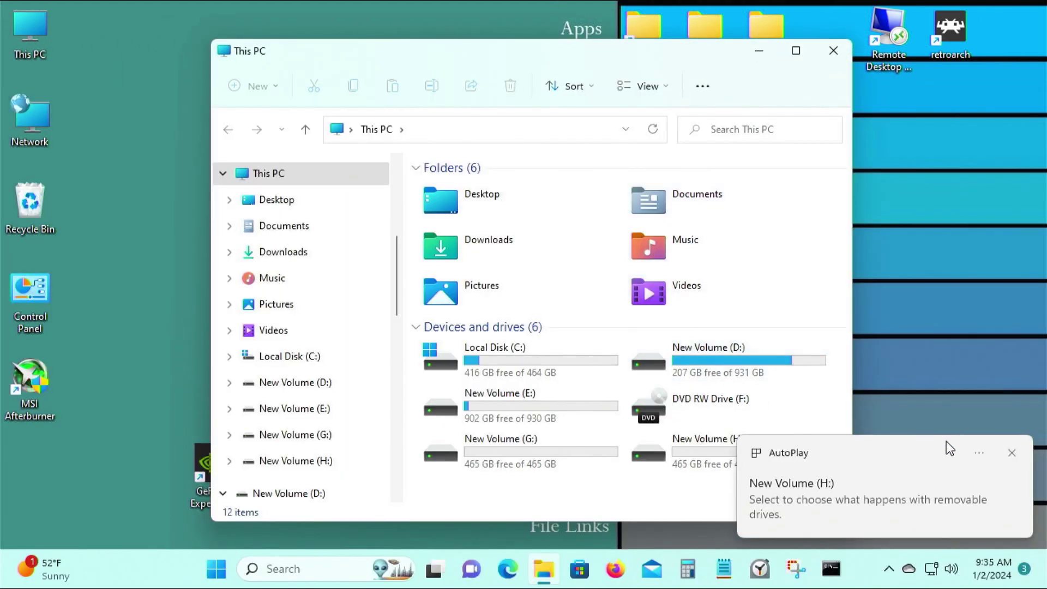
pyautogui.click(1012, 453)
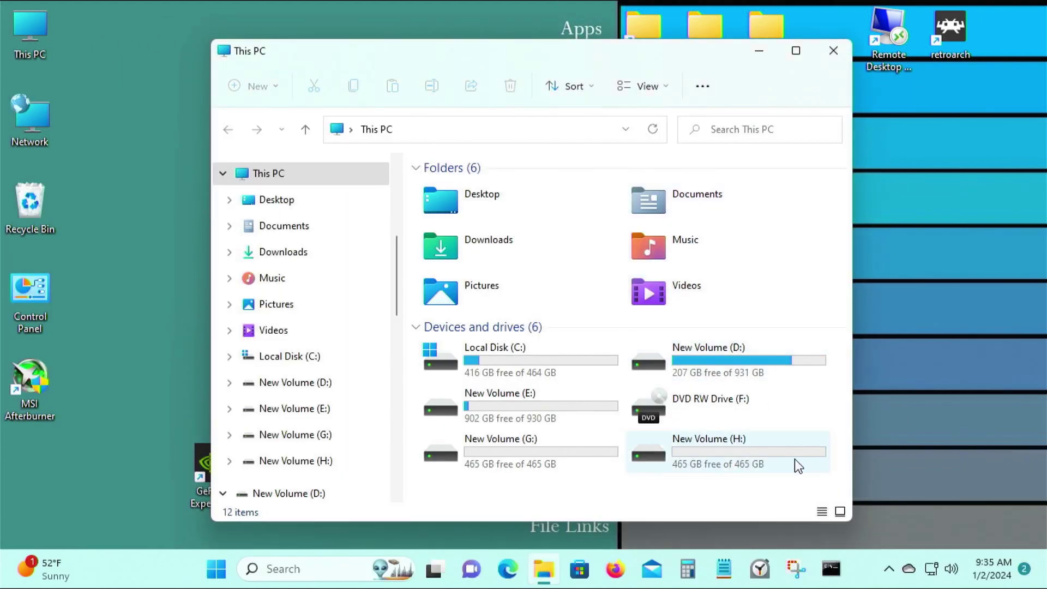
pyautogui.click(834, 53)
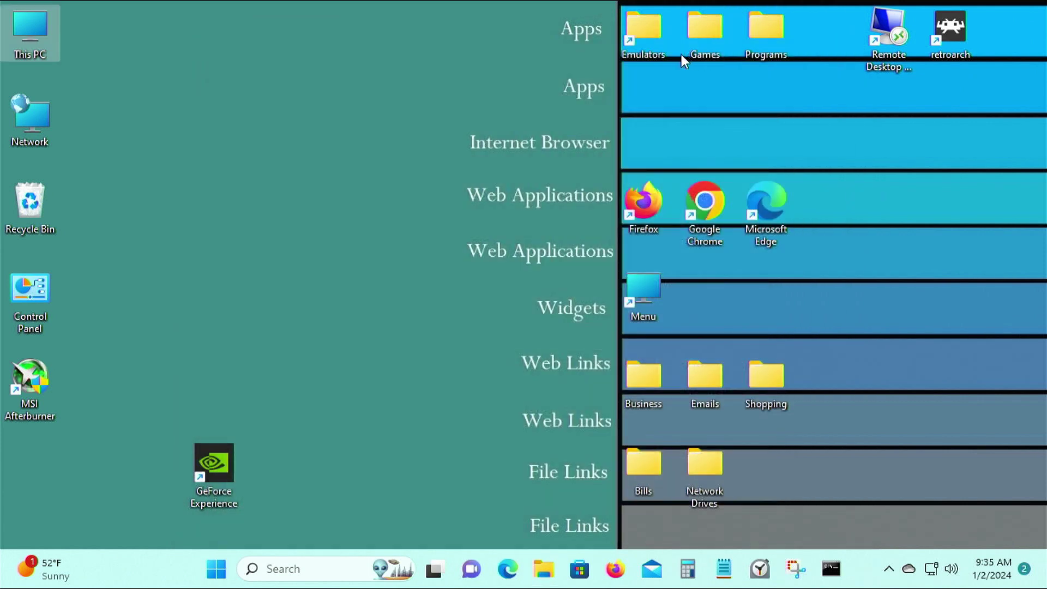
pyautogui.doubleClick(774, 40)
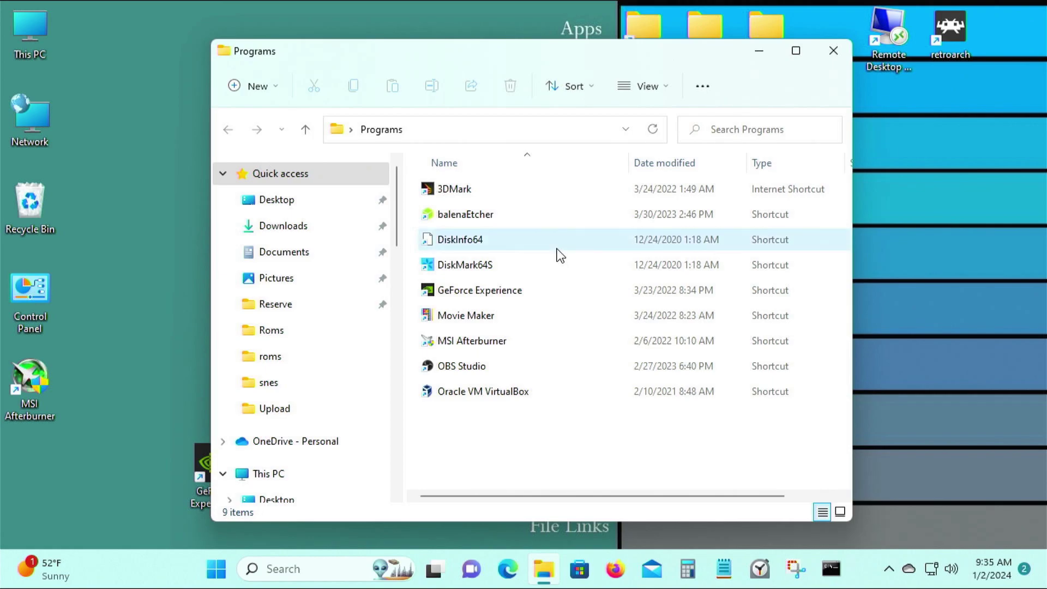
pyautogui.doubleClick(557, 249)
# Step: Allow CrystalDiskInfo, review H:'s SHGS31-500GS-2 SMART data (Good, 28 °C), then close it
pyautogui.click(493, 421)
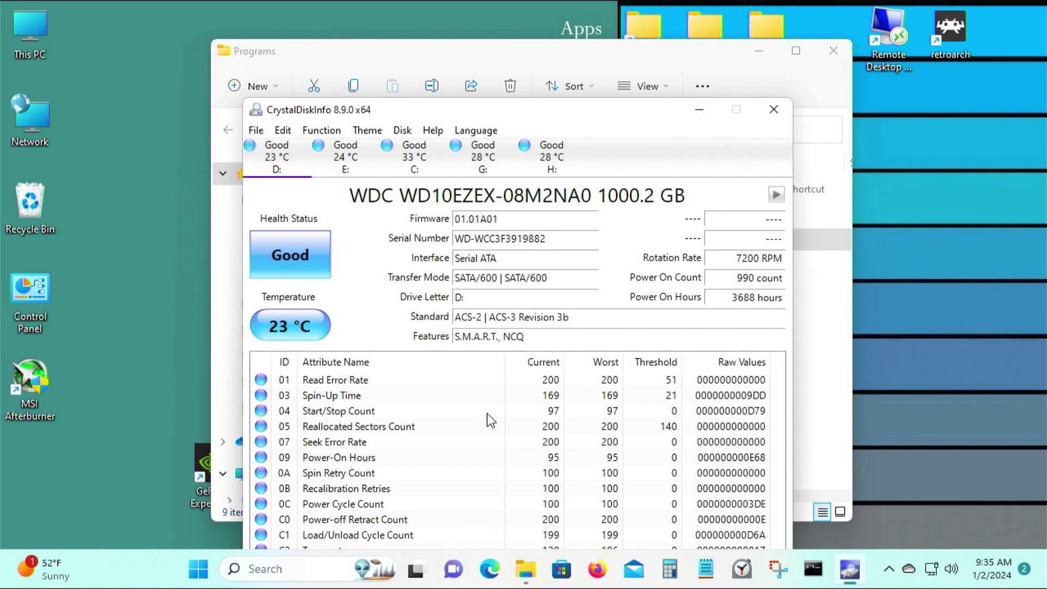
pyautogui.click(549, 160)
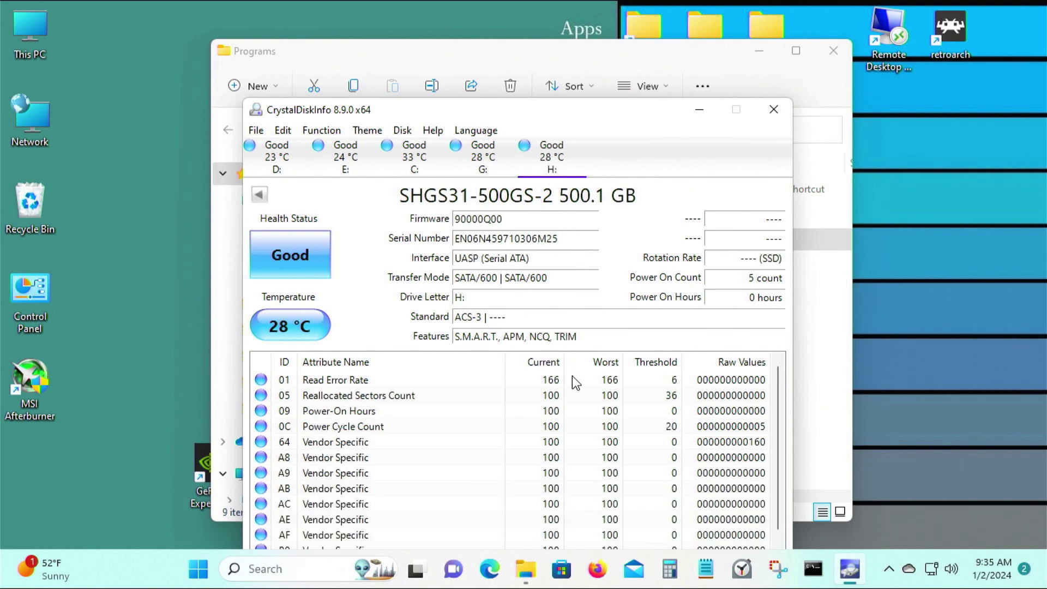
pyautogui.click(772, 110)
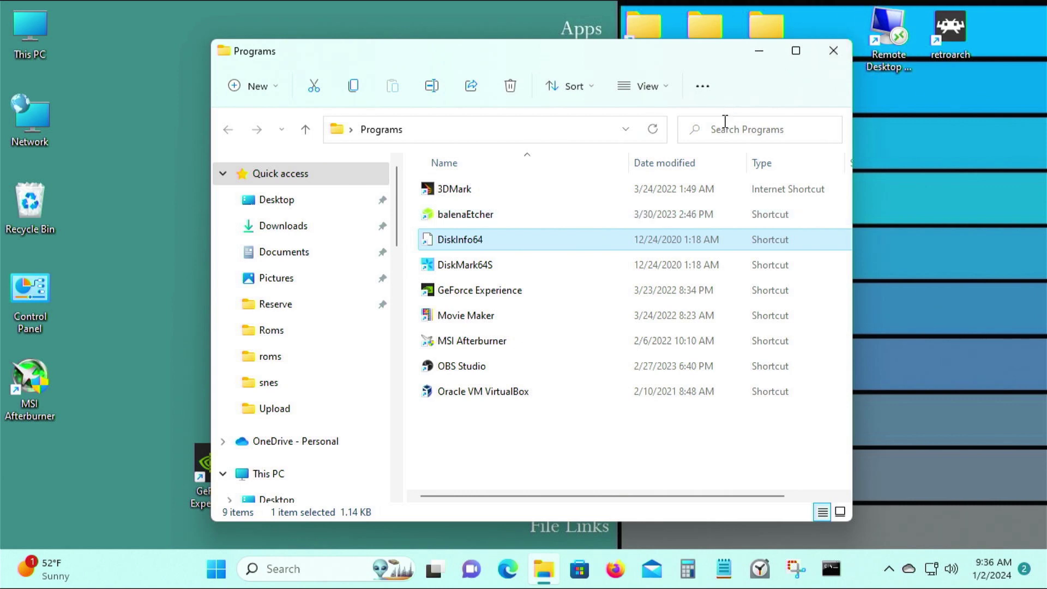
# Step: Launch DiskMark64S as administrator and pick drive H: (0/466GiB) as the test target
pyautogui.doubleClick(611, 270)
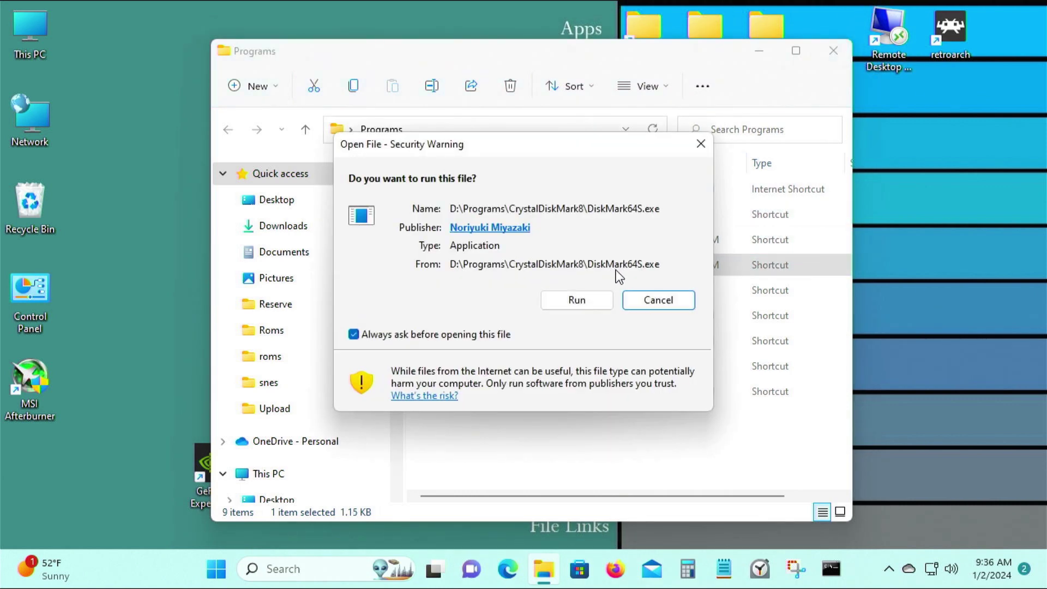
pyautogui.click(580, 308)
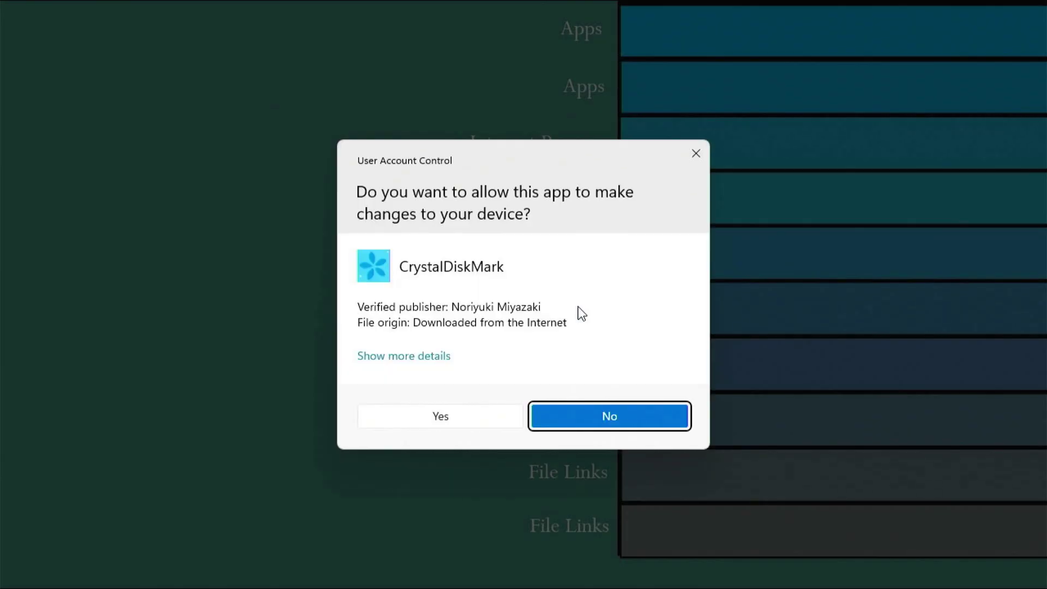
pyautogui.click(470, 424)
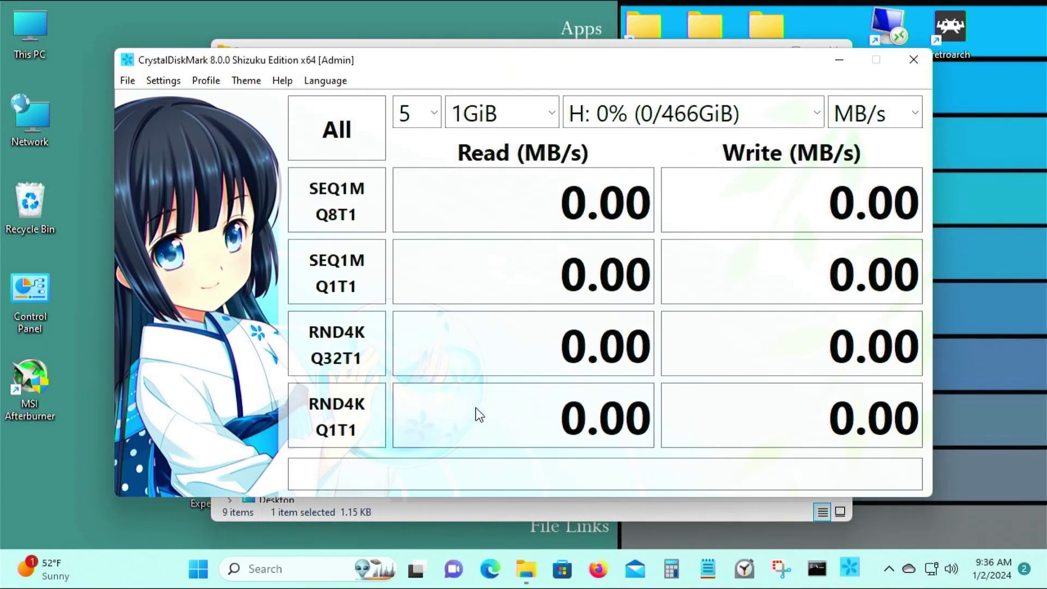
pyautogui.click(771, 116)
pyautogui.click(706, 279)
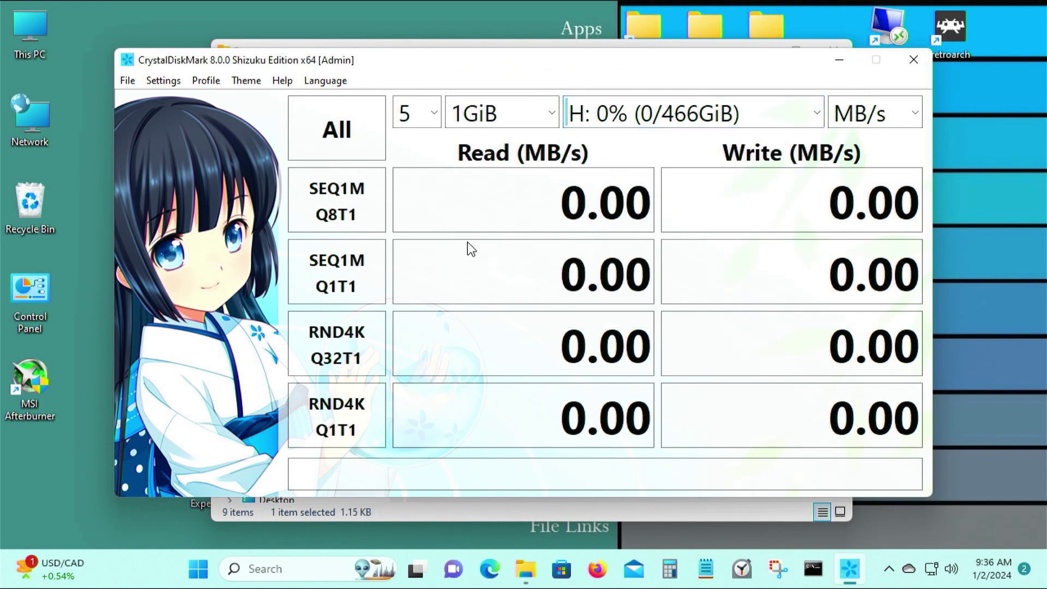
# Step: Run SEQ1M Q8T1 on H: (454.59 MB/s read, 449.44 MB/s write) and close CrystalDiskMark
pyautogui.click(328, 208)
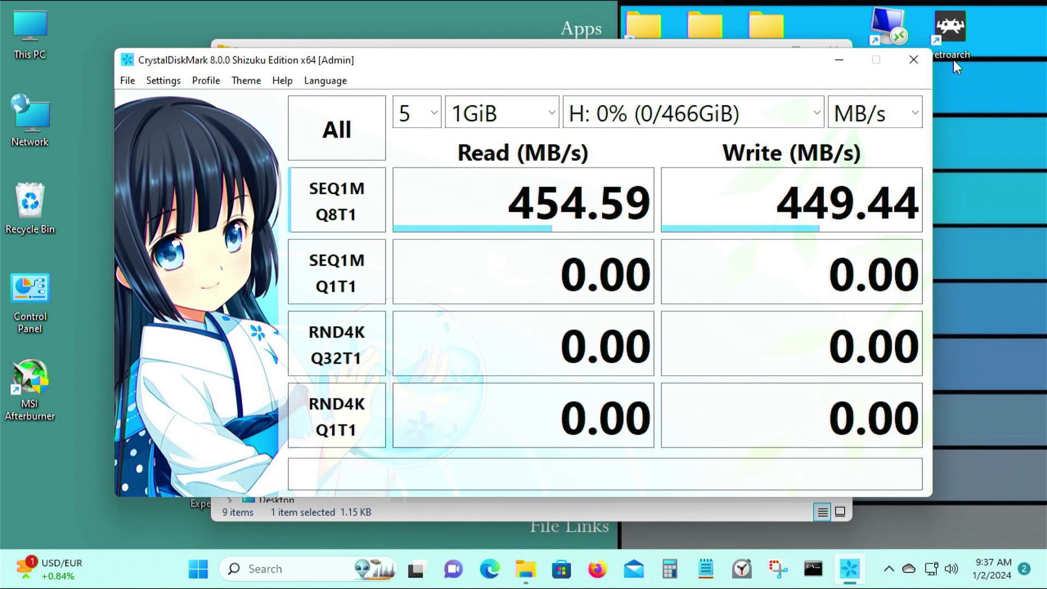
pyautogui.click(914, 61)
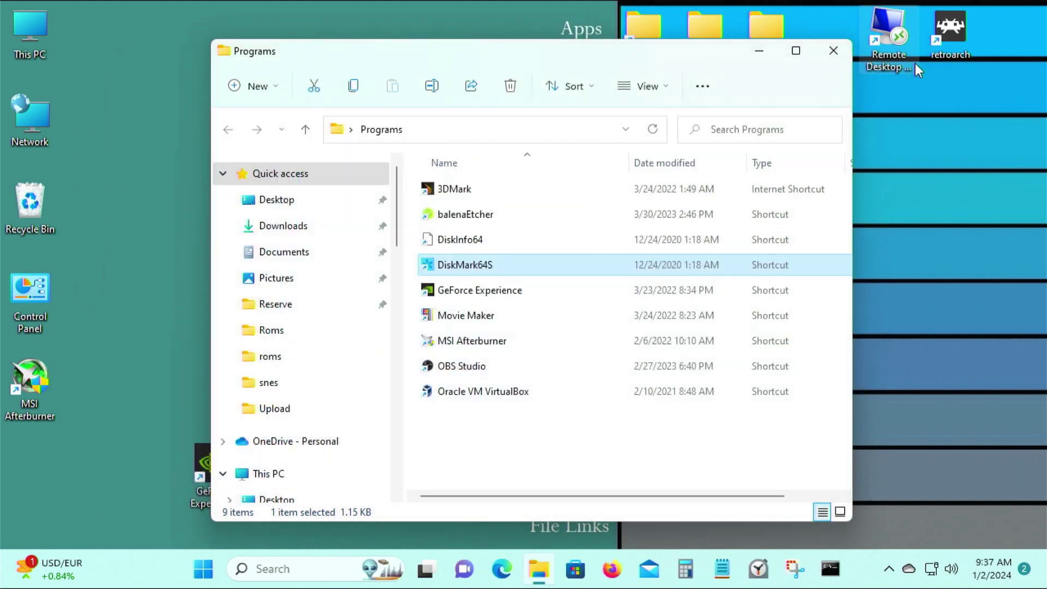
# Step: Close the Programs File Explorer window so only the desktop shortcuts remain visible
pyautogui.click(832, 53)
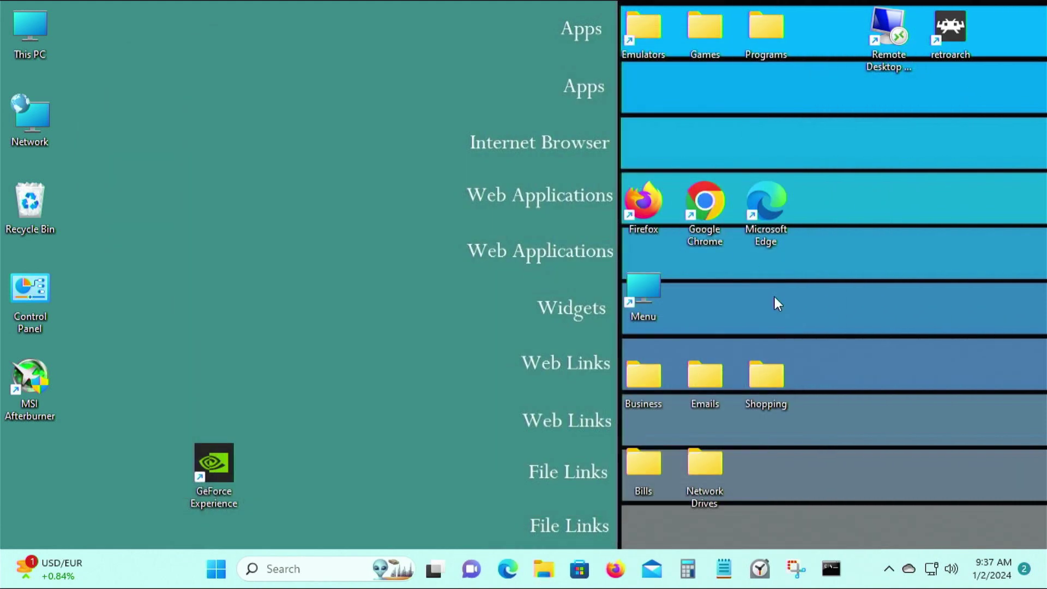